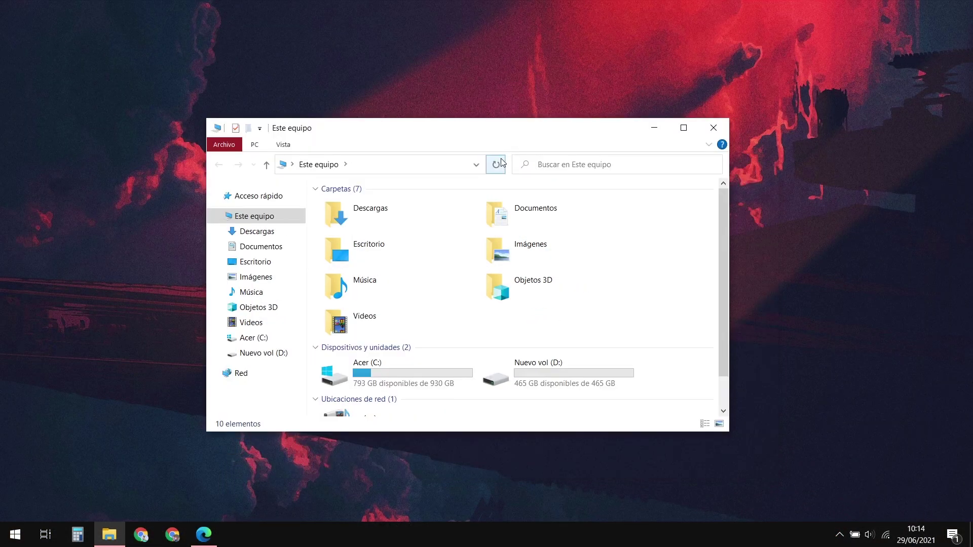
Check the total size and free space of the Acer (C:) and Nuevo vol (D:) drives
{"action": "left_click_drag", "start_coordinate": [729, 434], "coordinate": [745, 452]}
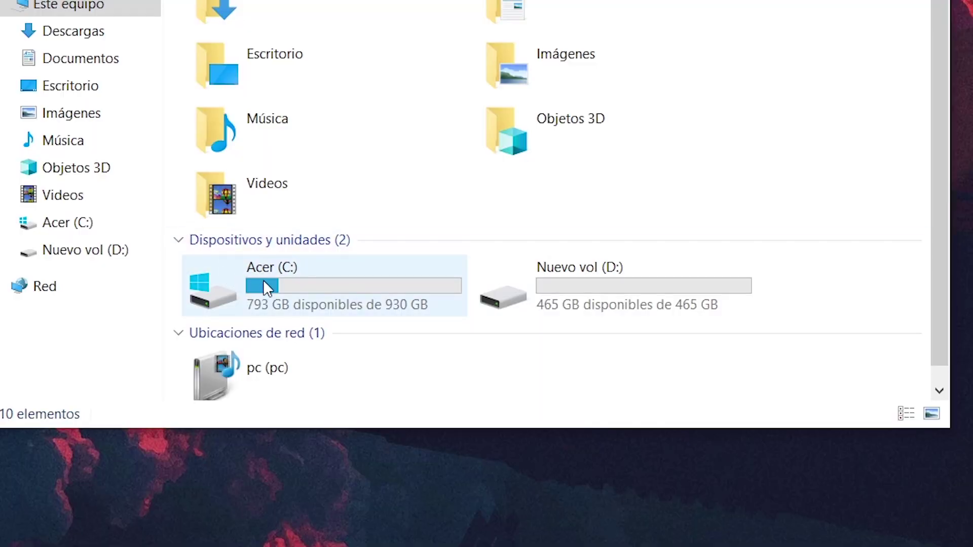
{"action": "left_click", "coordinate": [265, 283]}
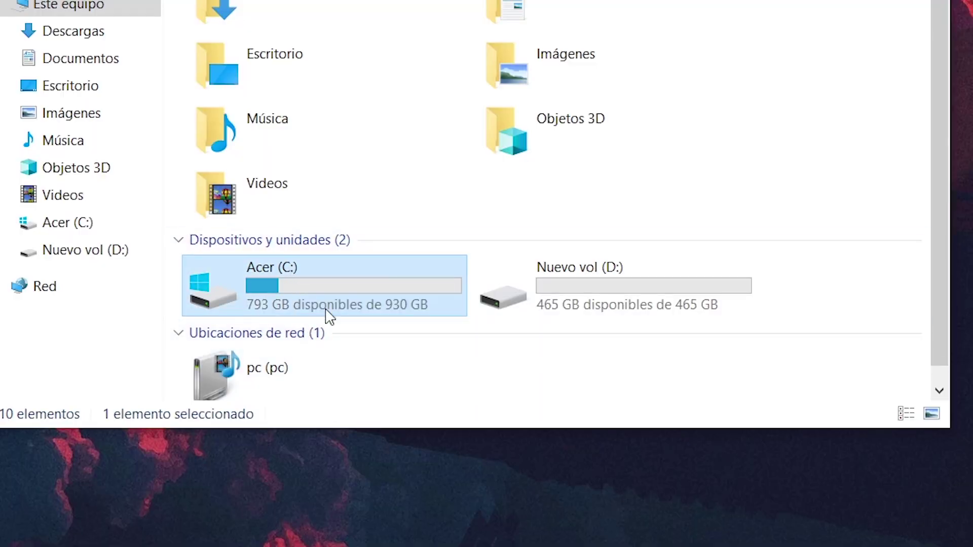
{"action": "mouse_move", "coordinate": [294, 285]}
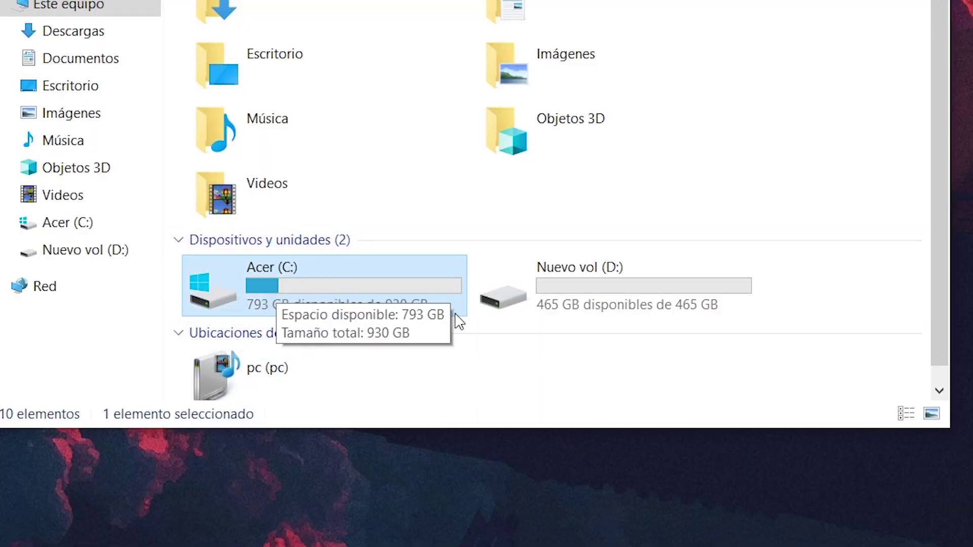
{"action": "left_click", "coordinate": [598, 284]}
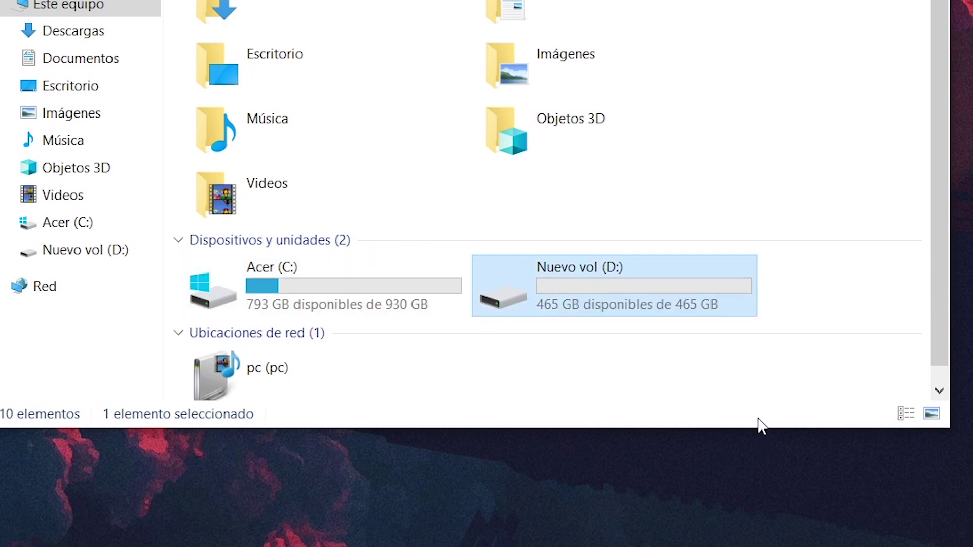
{"action": "mouse_move", "coordinate": [699, 310]}
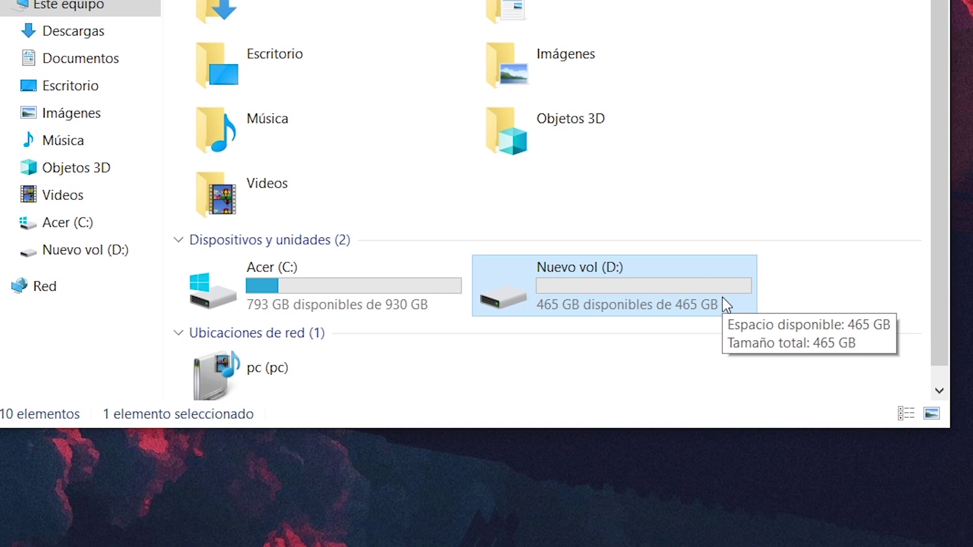
Open Disk Management in Computer Management and select Disco 0
{"action": "left_click", "coordinate": [384, 278]}
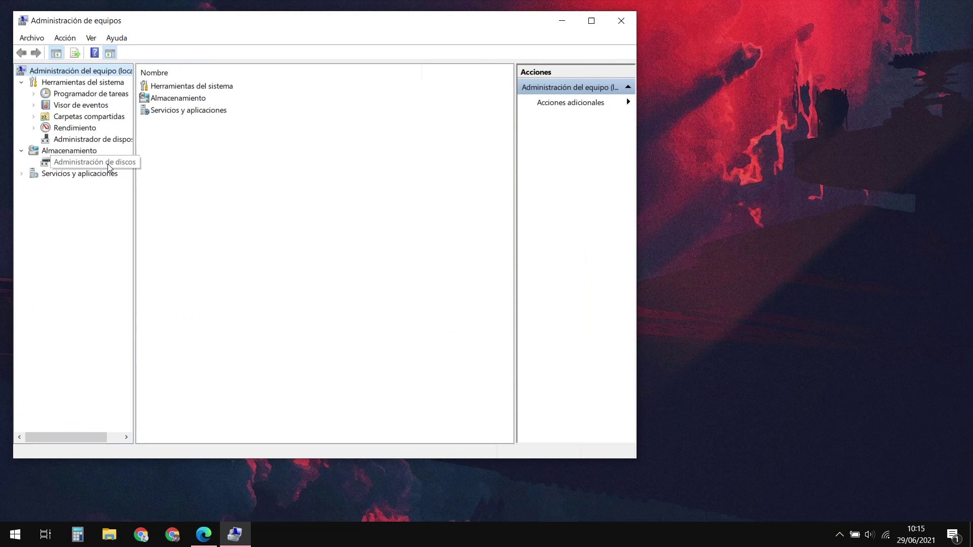
{"action": "left_click", "coordinate": [109, 167]}
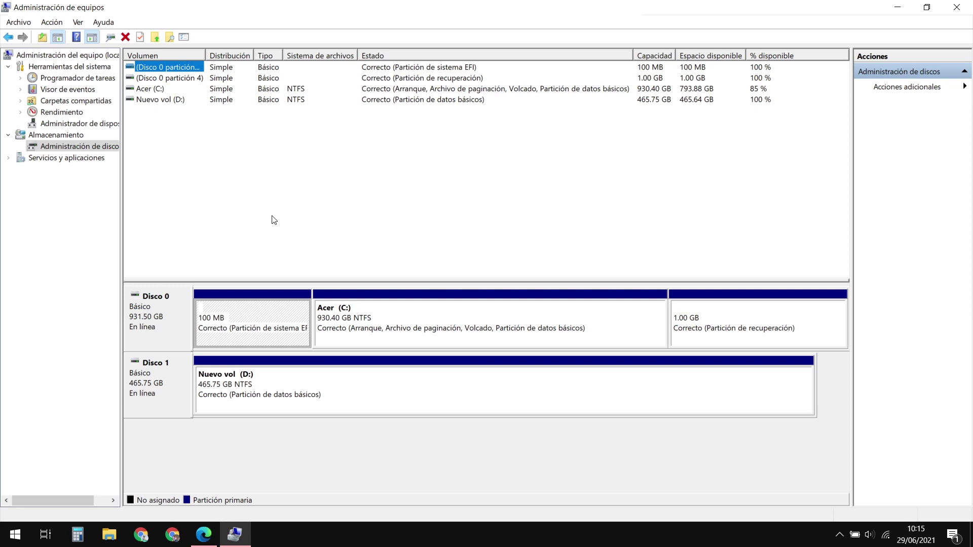
{"action": "left_click", "coordinate": [165, 306]}
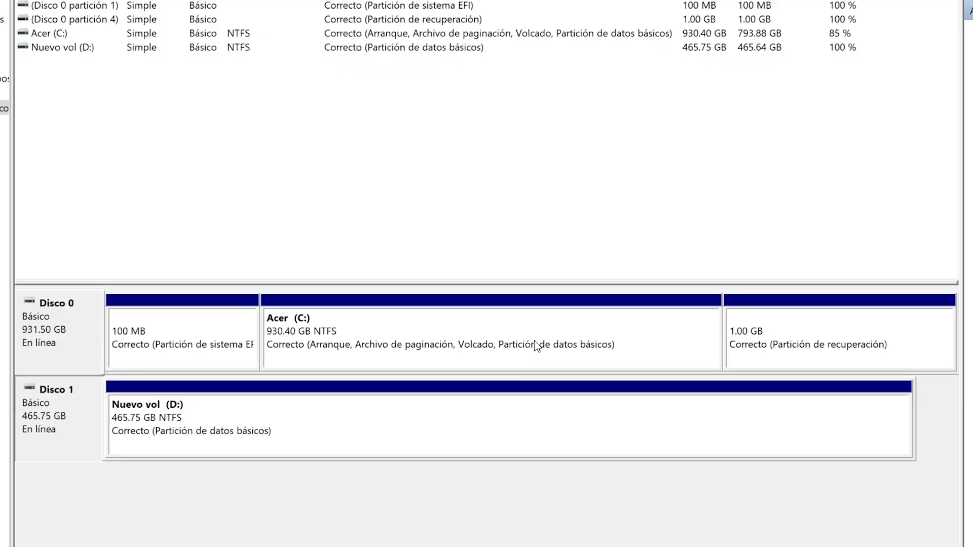
Examine the EFI system, Acer (C:) and recovery partitions of Disco 0, and close Computer Management
{"action": "left_click", "coordinate": [538, 329]}
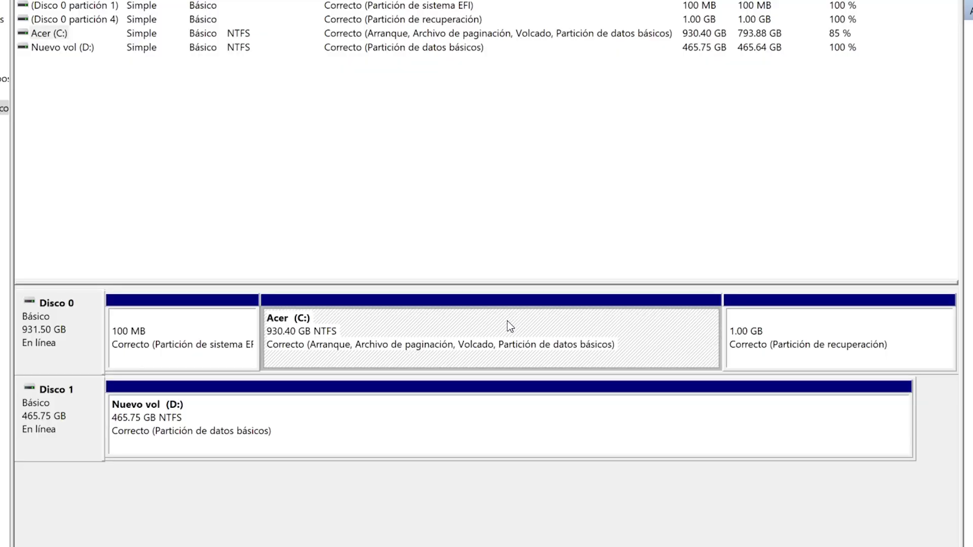
{"action": "left_click", "coordinate": [197, 323]}
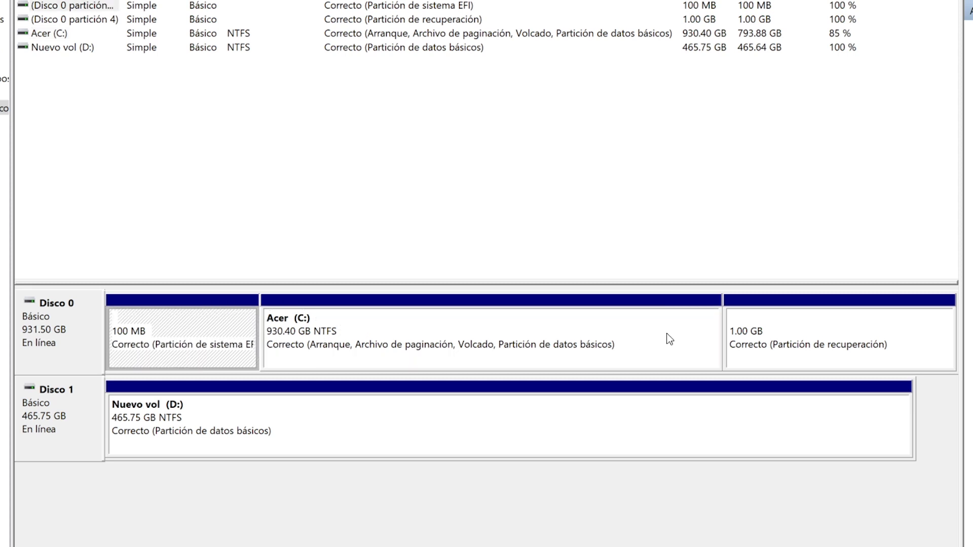
{"action": "left_click", "coordinate": [766, 329]}
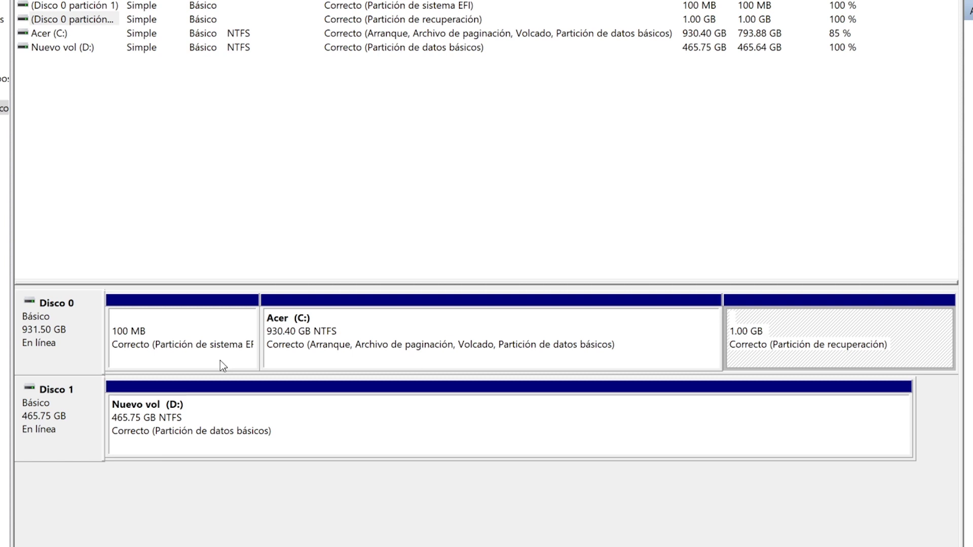
{"action": "left_click", "coordinate": [172, 324]}
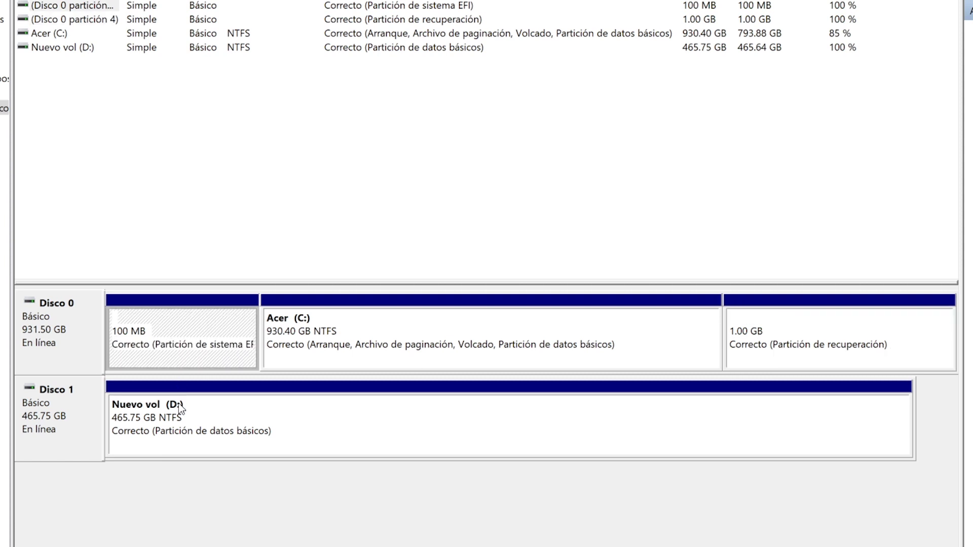
{"action": "left_click", "coordinate": [783, 335]}
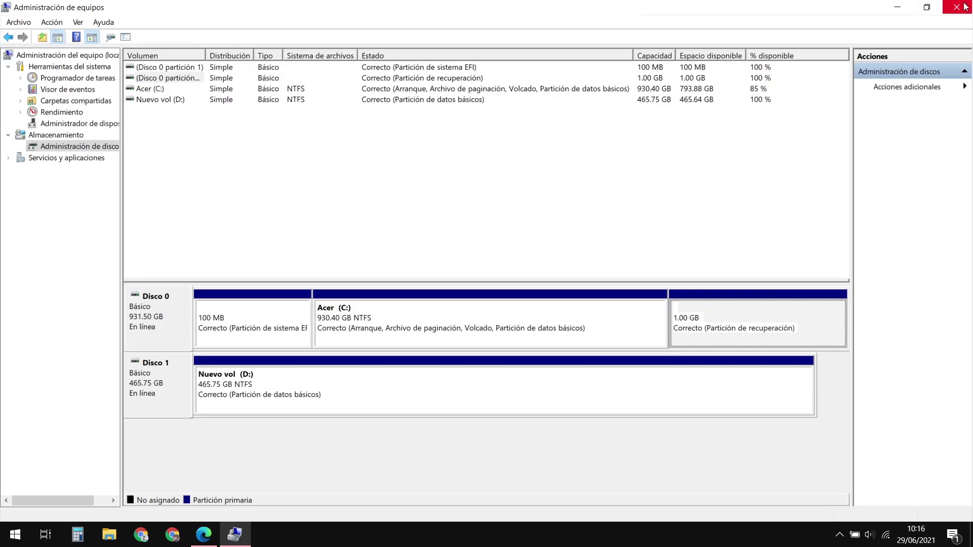
{"action": "left_click", "coordinate": [963, 5]}
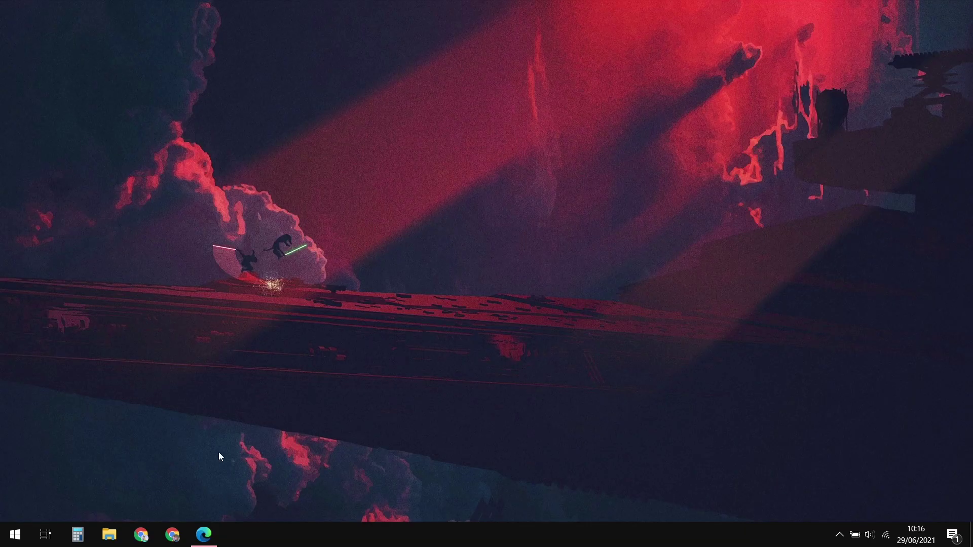
Download the Free package of Macrium Reflect with the Download Agent, keeping the installer set to run directly after downloading
{"action": "left_click", "coordinate": [203, 535]}
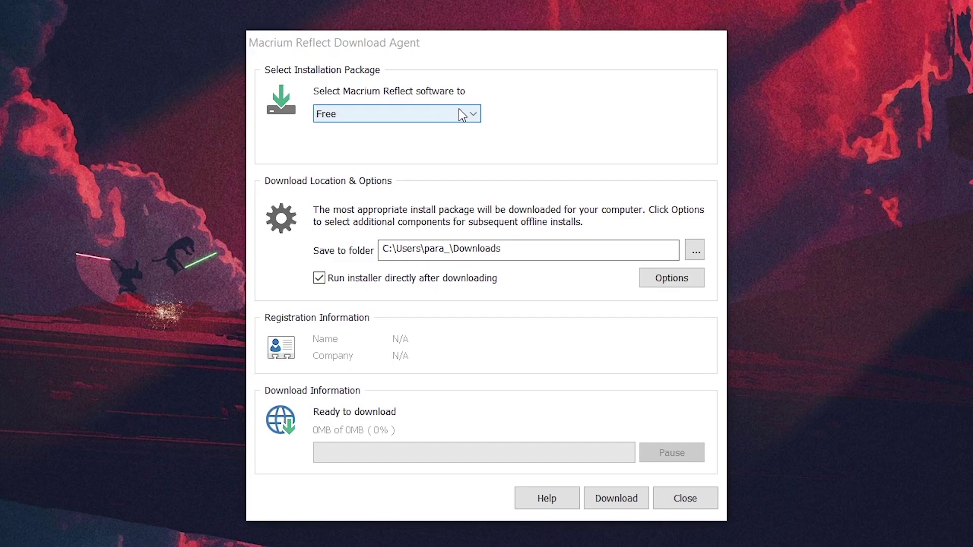
{"action": "left_click", "coordinate": [471, 153]}
{"action": "left_click", "coordinate": [471, 153]}
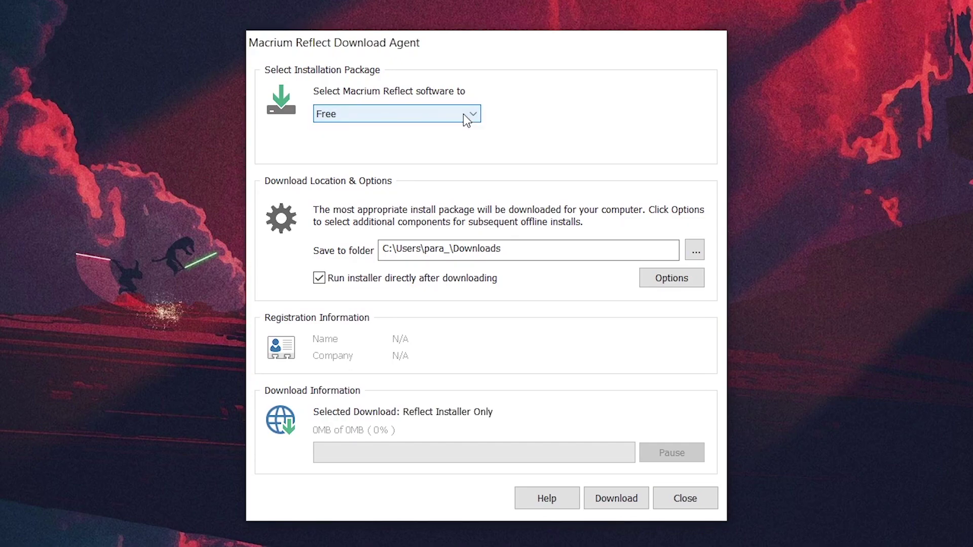
{"action": "left_click", "coordinate": [464, 117]}
{"action": "left_click", "coordinate": [465, 118]}
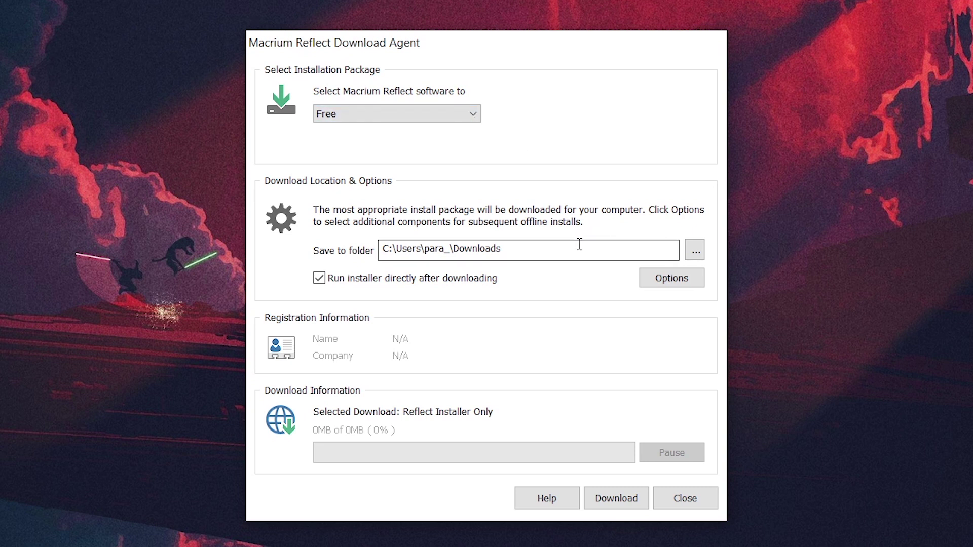
{"action": "left_click", "coordinate": [615, 502]}
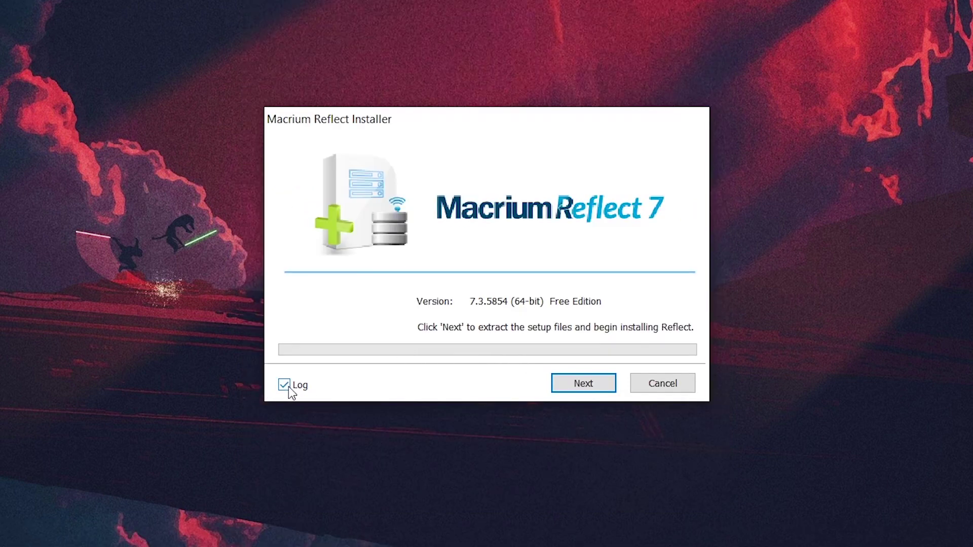
Start the Macrium Reflect 7 Free Edition installation and proceed through the setup wizard to the registration page
{"action": "left_click", "coordinate": [287, 386]}
{"action": "left_click", "coordinate": [597, 385]}
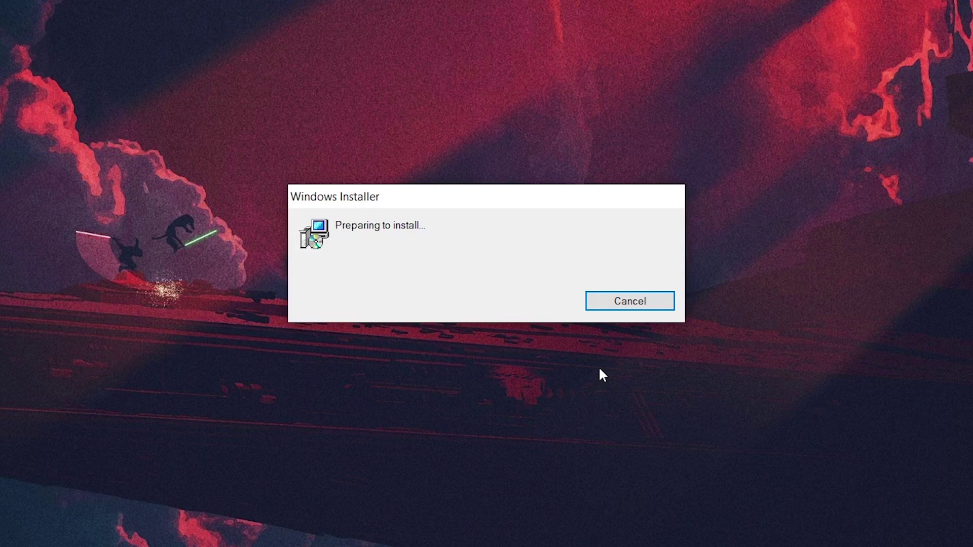
{"action": "left_click", "coordinate": [399, 310]}
{"action": "left_click", "coordinate": [598, 415]}
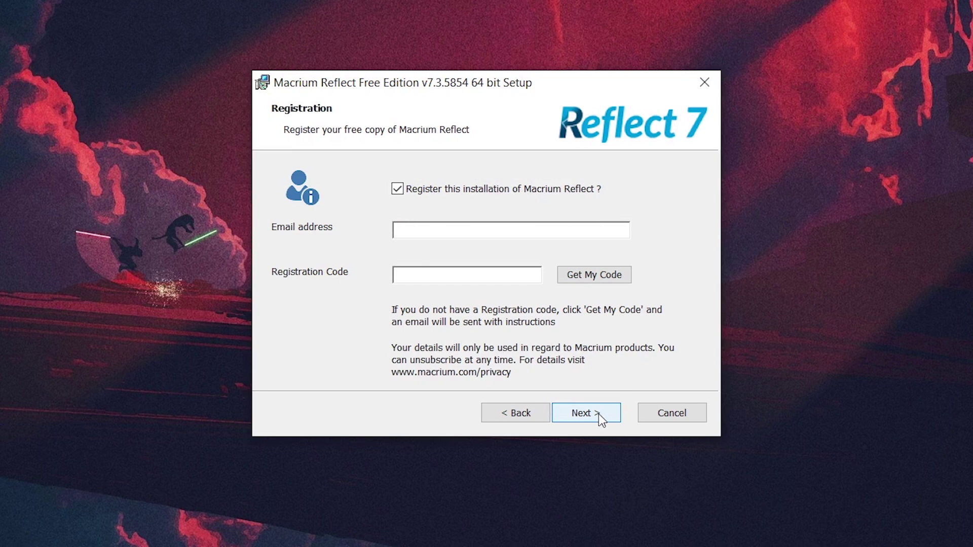
Complete the Macrium Reflect setup without registration or a desktop shortcut, and launch the program
{"action": "left_click", "coordinate": [480, 183]}
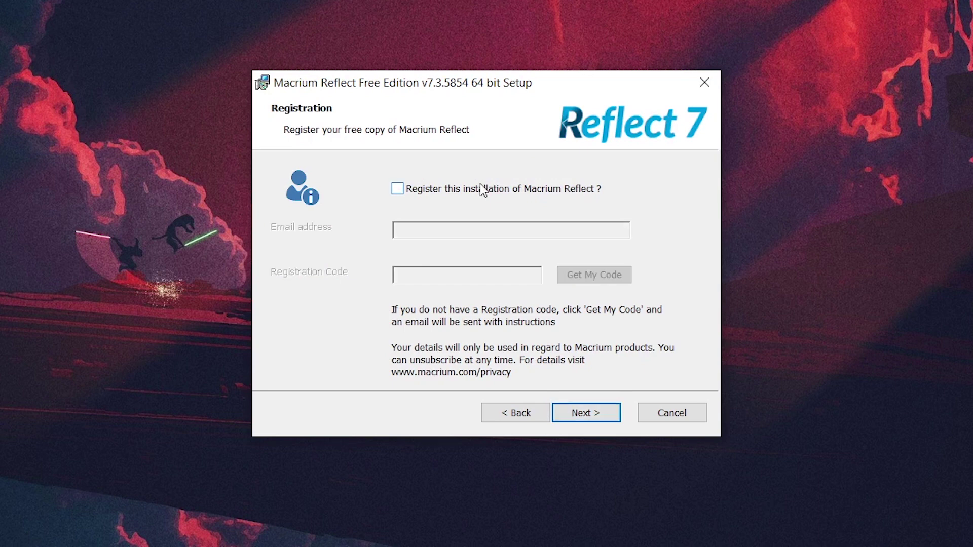
{"action": "left_click", "coordinate": [608, 414]}
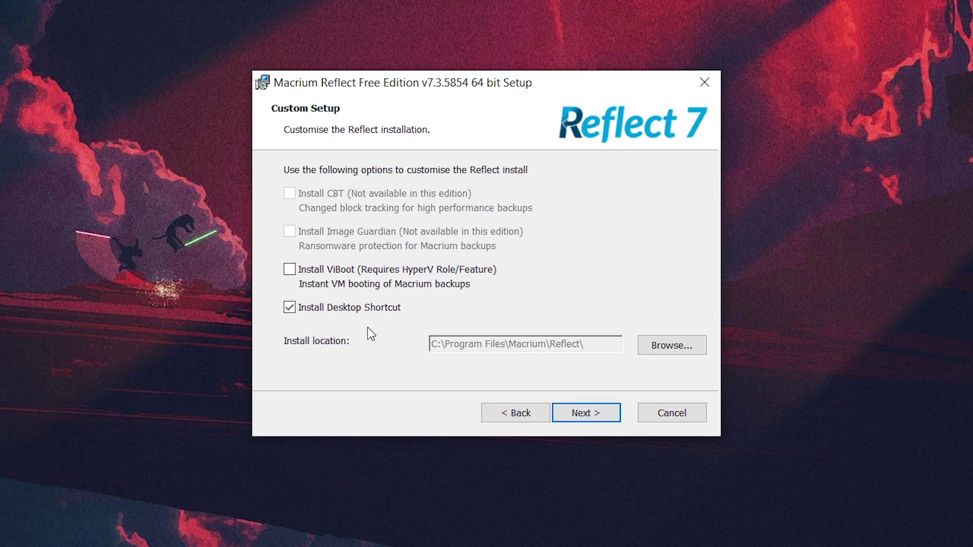
{"action": "left_click", "coordinate": [290, 308]}
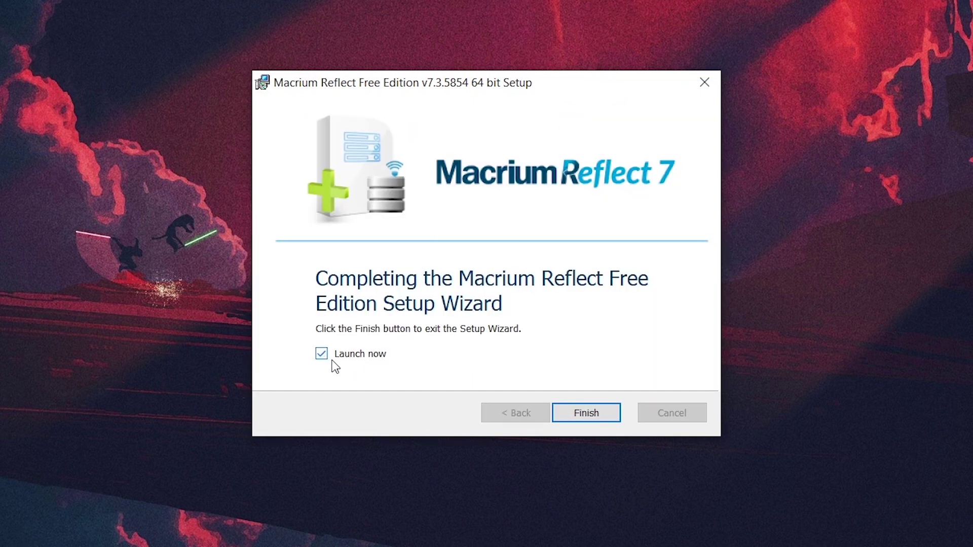
{"action": "left_click", "coordinate": [601, 414]}
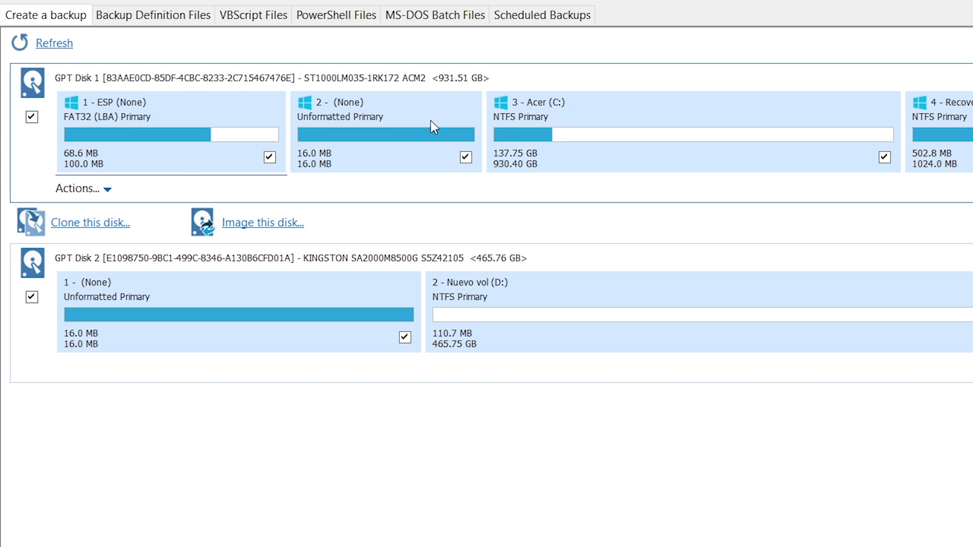
Inspect the Acer (C:) and Recovery partitions of GPT Disk 1 and start cloning that disk
{"action": "left_click", "coordinate": [625, 107]}
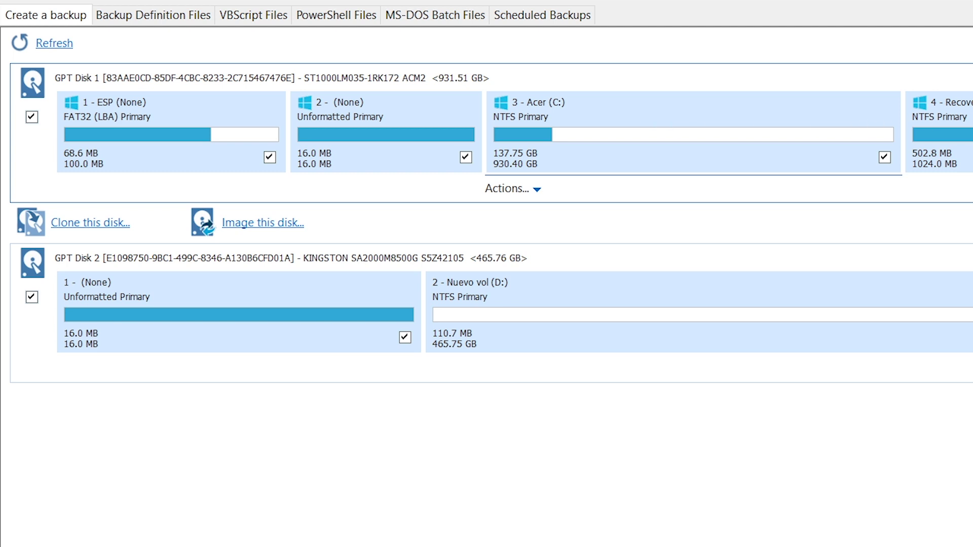
{"action": "left_click", "coordinate": [953, 109]}
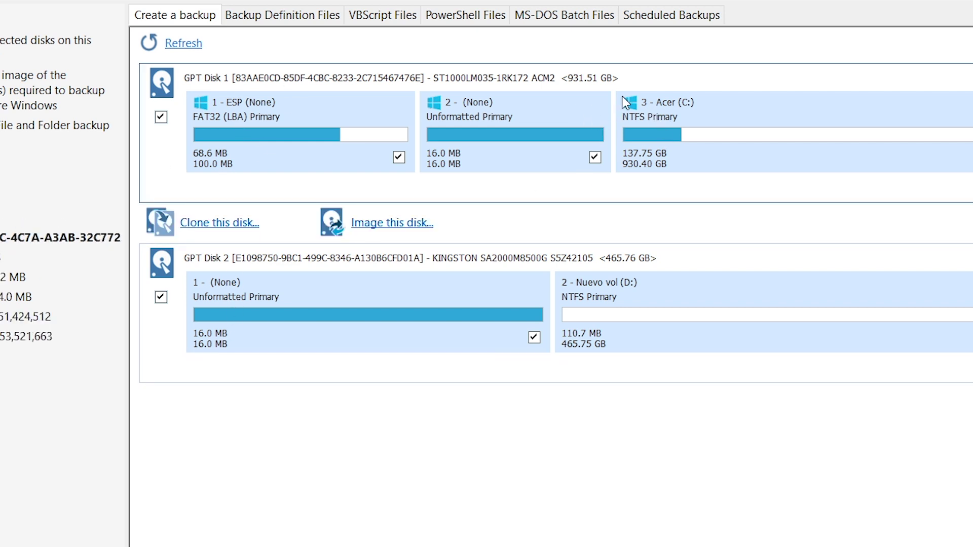
{"action": "left_click", "coordinate": [222, 231]}
{"action": "mouse_move", "coordinate": [432, 164]}
{"action": "left_mouse_down"}
{"action": "mouse_move", "coordinate": [420, 345]}
{"action": "mouse_move", "coordinate": [434, 353]}
{"action": "left_mouse_up"}
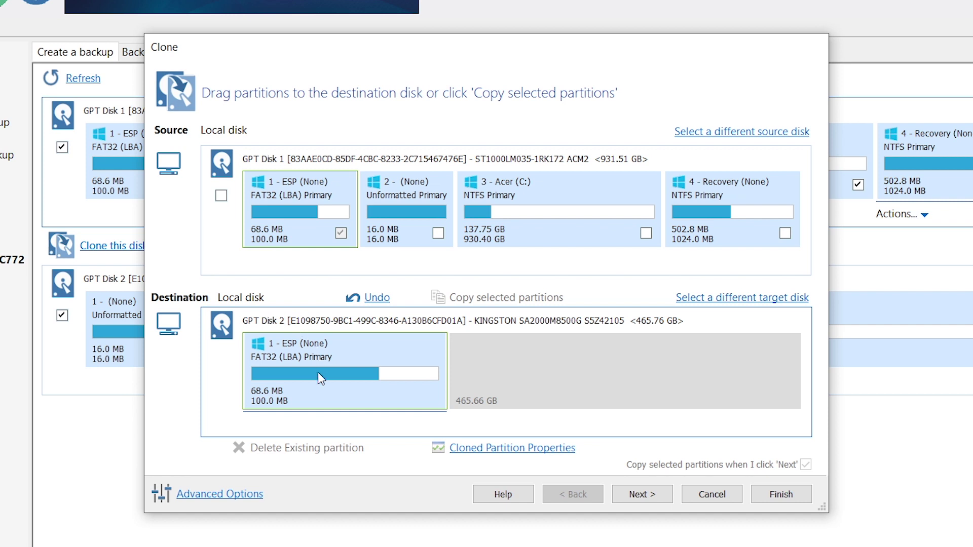
{"action": "left_click", "coordinate": [376, 298]}
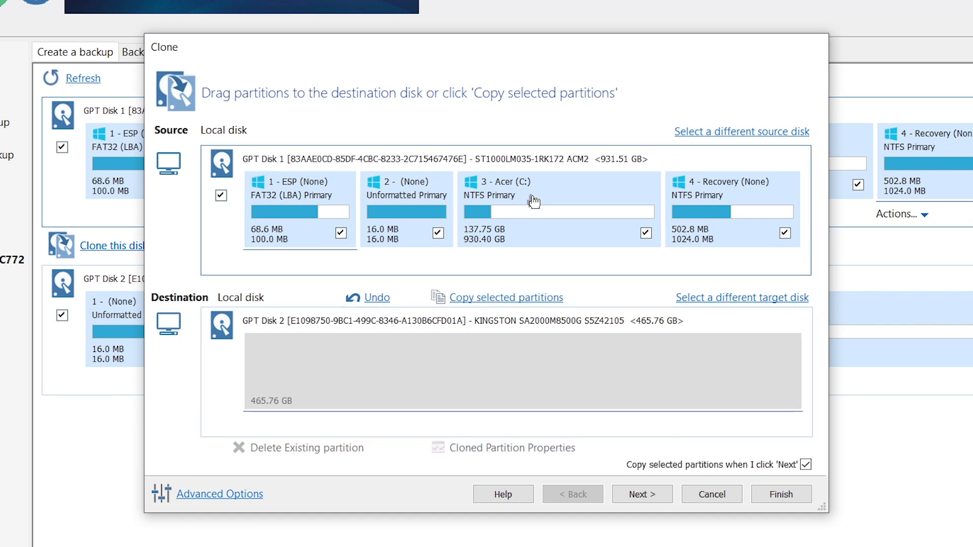
{"action": "left_click_drag", "start_coordinate": [474, 195], "coordinate": [456, 355]}
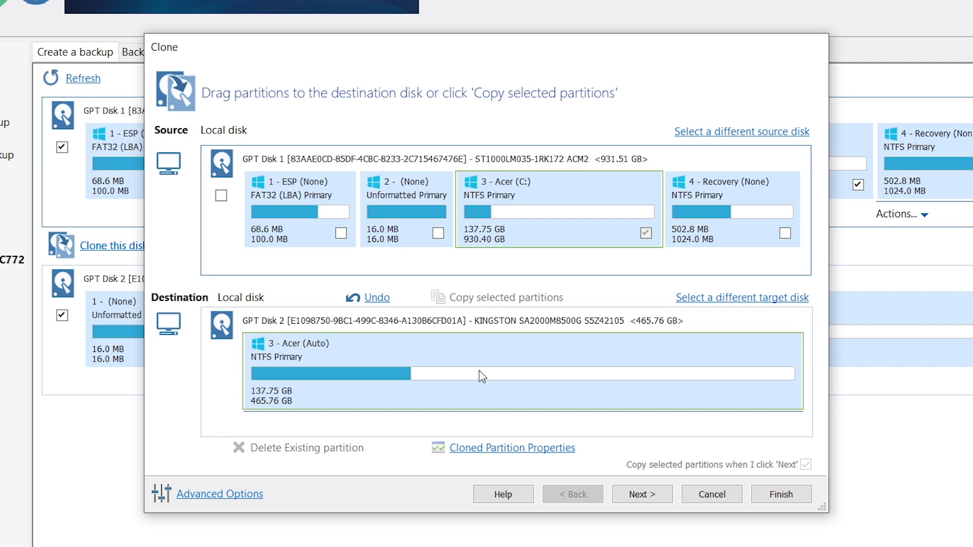
{"action": "left_click", "coordinate": [377, 298]}
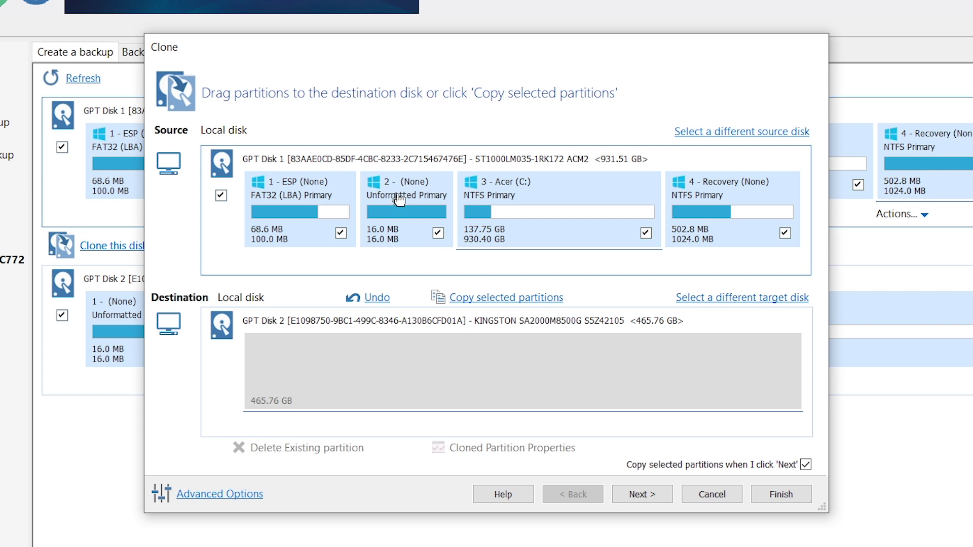
Copy the ESP, the unformatted 16 MB and the Acer (C:) partitions, in that order, from GPT Disk 1 to the Kingston destination disk
{"action": "left_click_drag", "start_coordinate": [314, 188], "coordinate": [324, 370]}
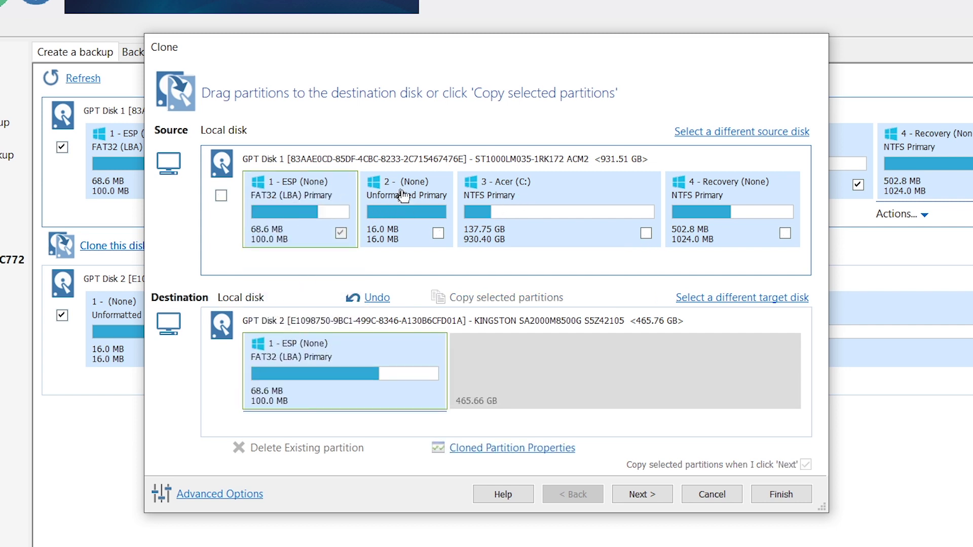
{"action": "left_click_drag", "start_coordinate": [367, 195], "coordinate": [474, 351]}
{"action": "left_click_drag", "start_coordinate": [511, 192], "coordinate": [594, 347]}
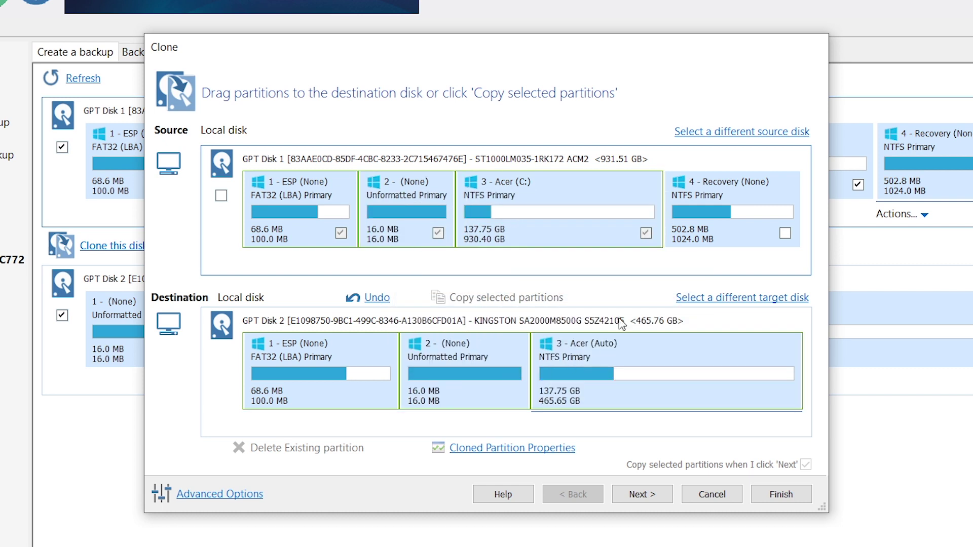
{"action": "left_click_drag", "start_coordinate": [715, 197], "coordinate": [695, 273]}
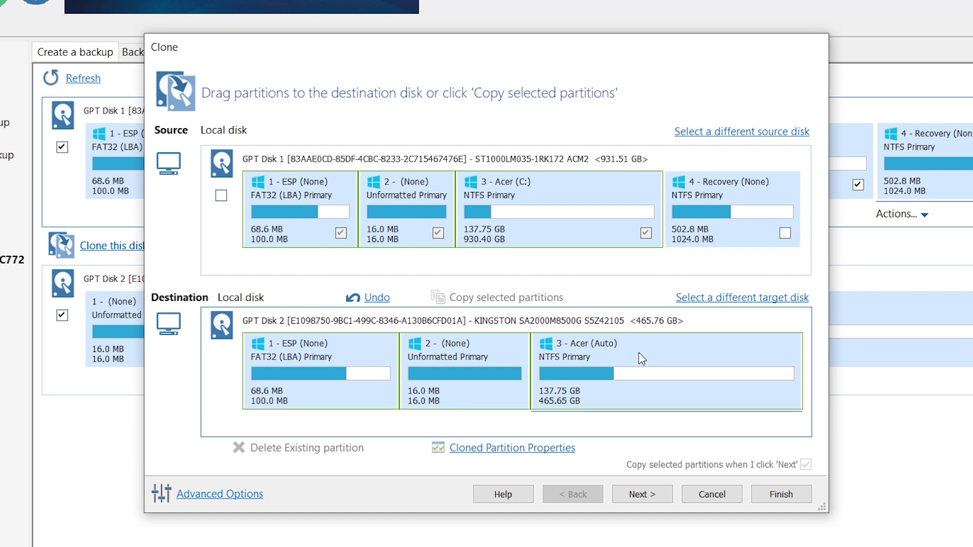
Shrink the cloned Acer partition to about 221.54 GB and copy the Recovery partition into the free space behind it on the Kingston disk
{"action": "left_click", "coordinate": [538, 451]}
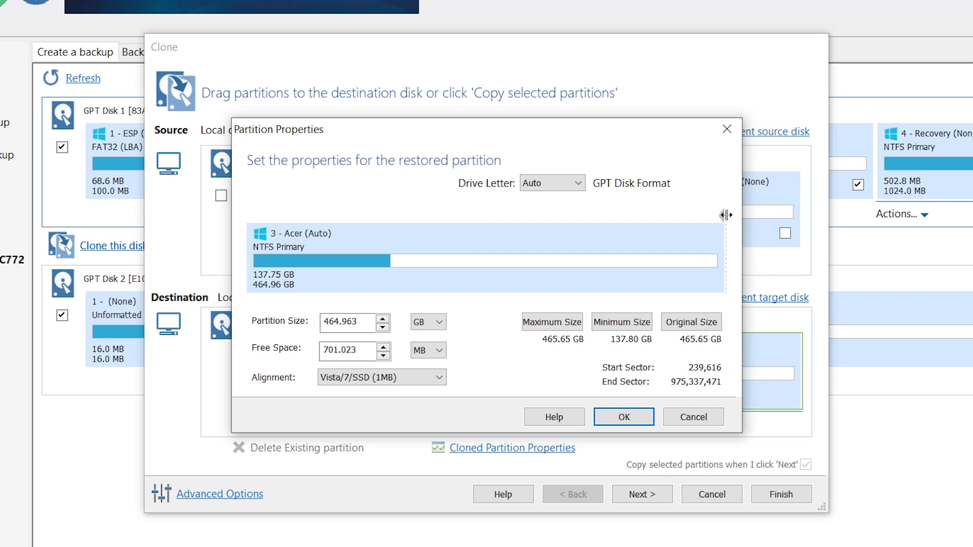
{"action": "left_click_drag", "start_coordinate": [726, 215], "coordinate": [532, 237]}
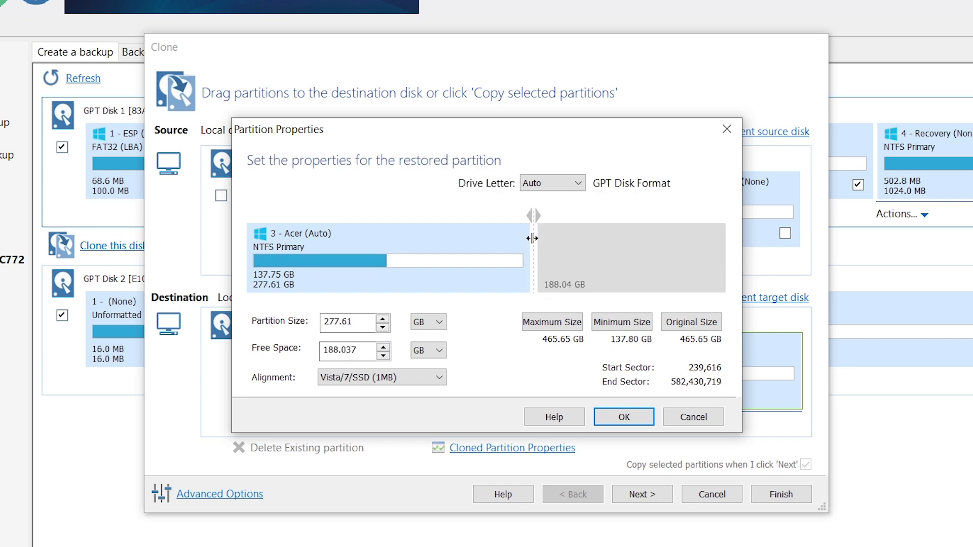
{"action": "left_click_drag", "start_coordinate": [532, 239], "coordinate": [476, 246]}
{"action": "key", "text": "Return"}
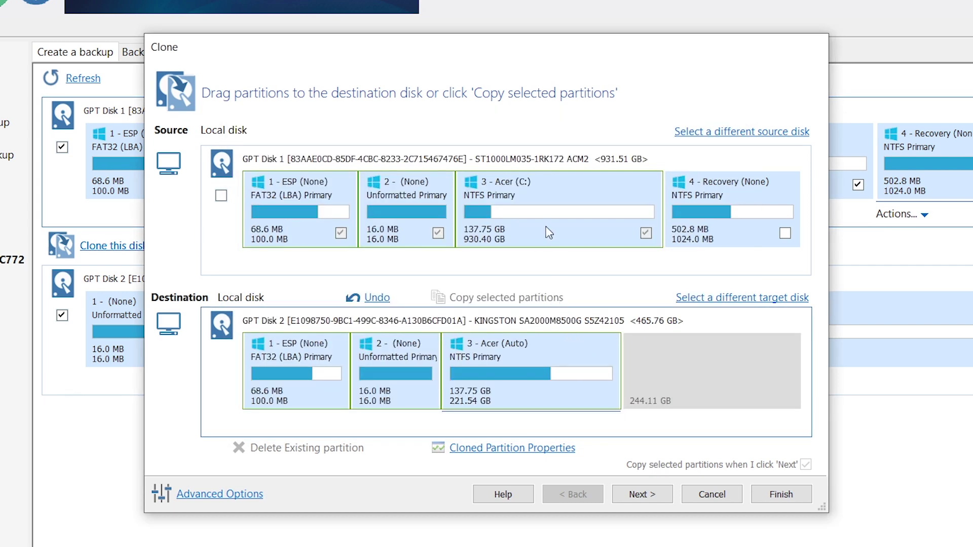
{"action": "left_click_drag", "start_coordinate": [719, 196], "coordinate": [699, 351]}
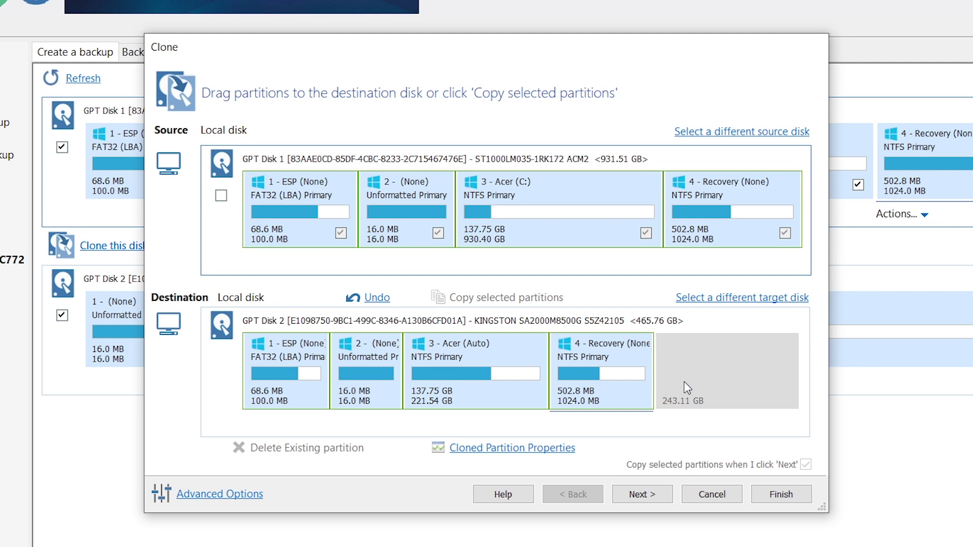
Skip scheduling, review the clone summary and finish the clone setup
{"action": "left_click", "coordinate": [657, 498]}
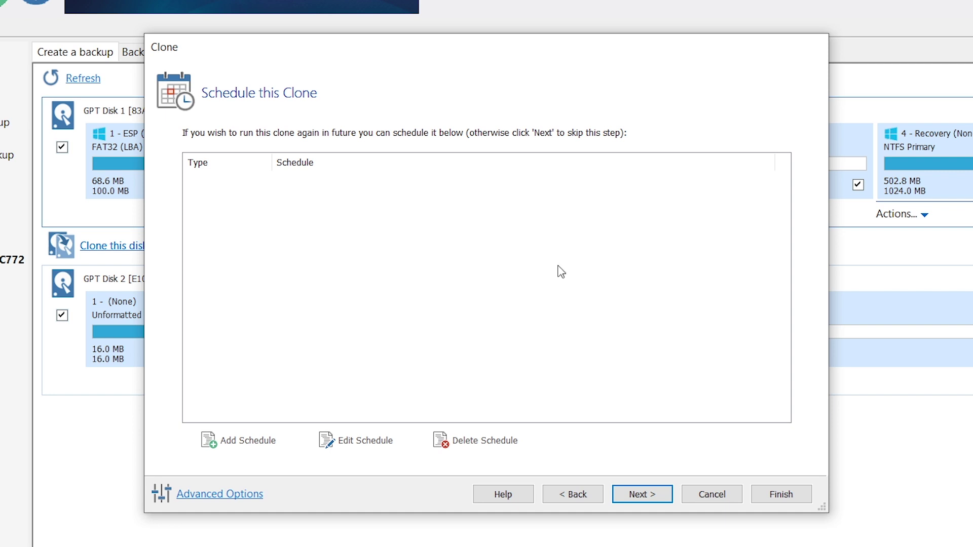
{"action": "left_click", "coordinate": [644, 497]}
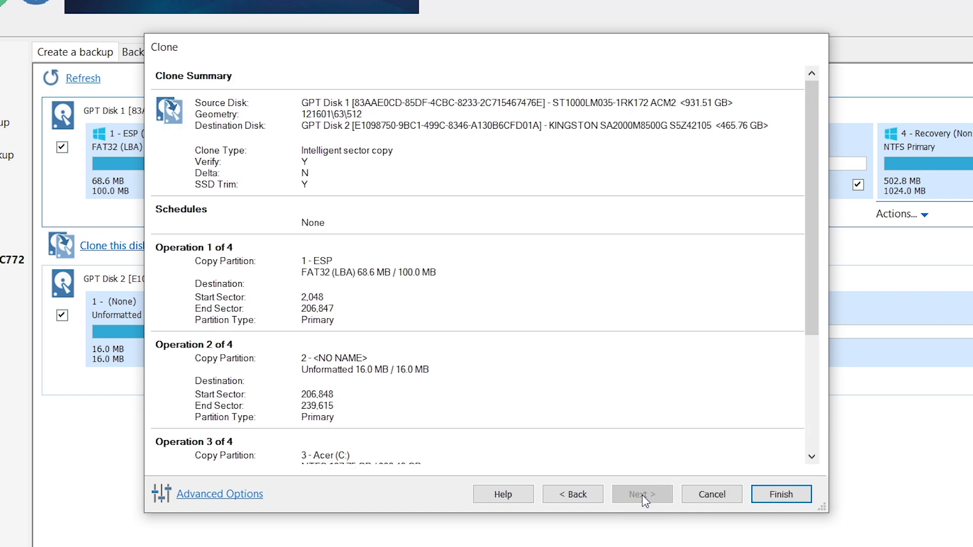
{"action": "left_click_drag", "start_coordinate": [813, 205], "coordinate": [806, 184]}
{"action": "left_click", "coordinate": [799, 495]}
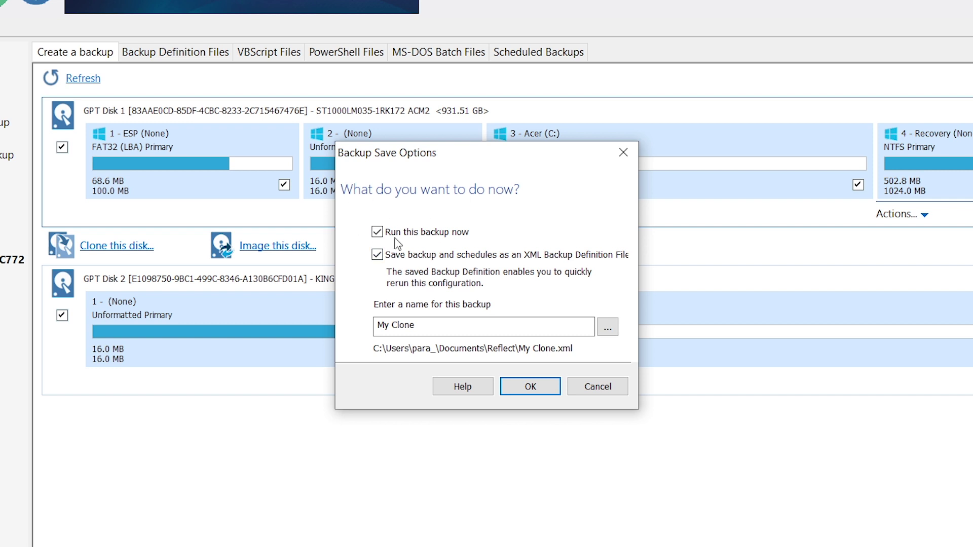
Run the clone immediately, save its definition as My Clone, and confirm overwriting all data on the target volume
{"action": "left_click", "coordinate": [531, 387]}
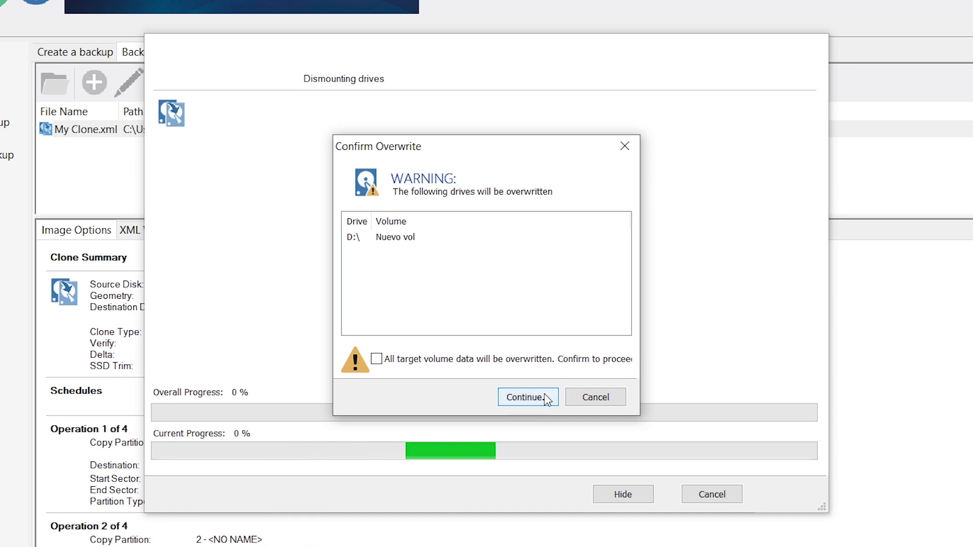
{"action": "key", "text": "space"}
{"action": "left_click", "coordinate": [528, 398]}
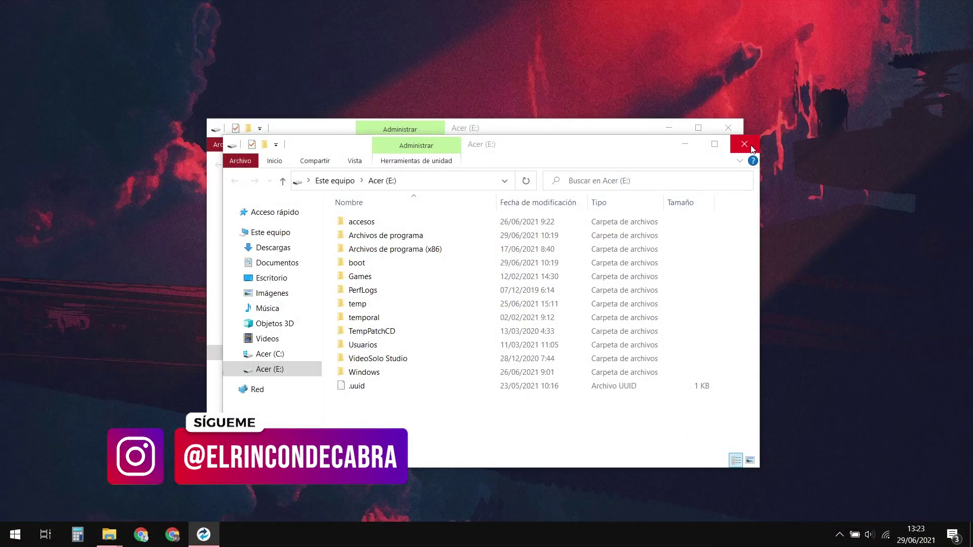
Close both Acer (E:) folder windows and examine the Acer (C:) and Acer (E:) drives under Este equipo
{"action": "left_click", "coordinate": [743, 145]}
{"action": "left_click", "coordinate": [731, 129]}
{"action": "key", "text": "super+e"}
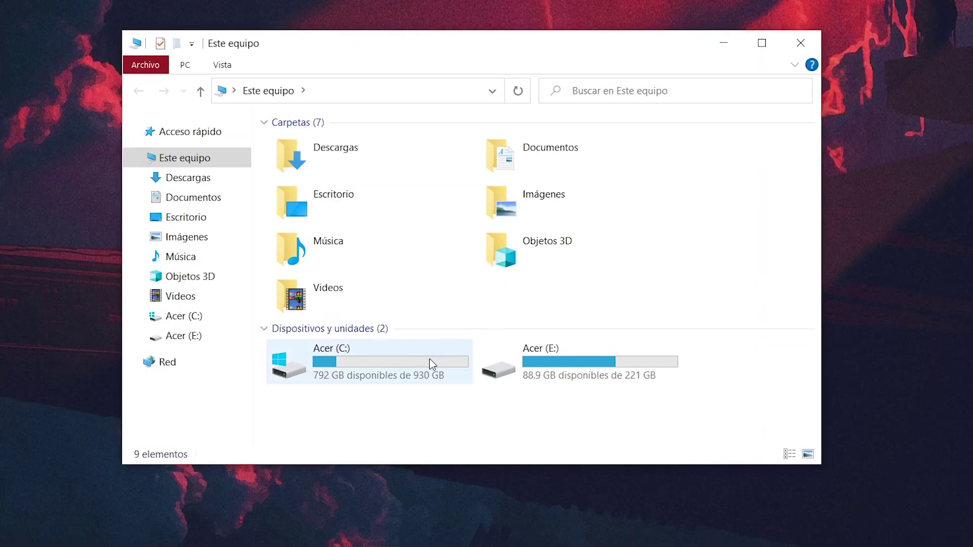
{"action": "left_click", "coordinate": [550, 362]}
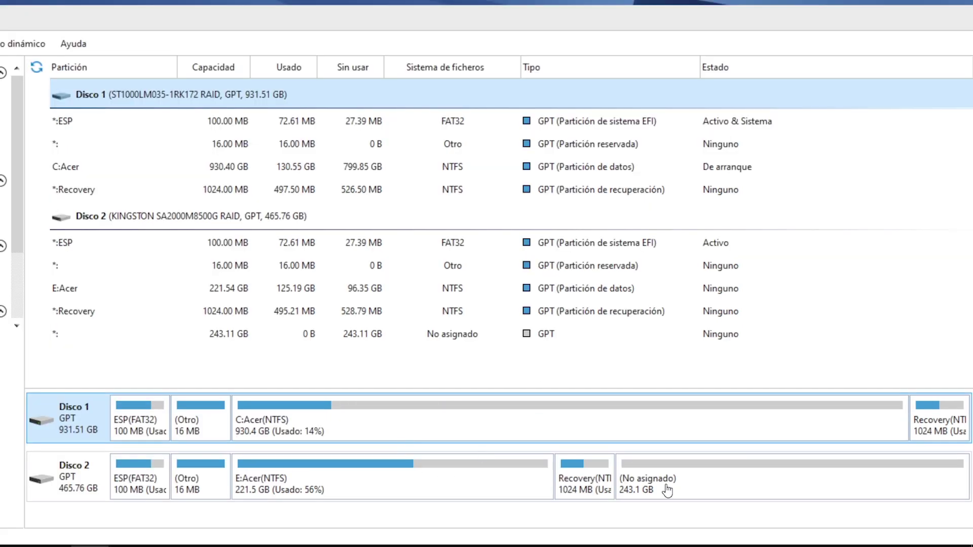
In MiniTool Partition Wizard, extend the E: Acer partition on Disk 2 to 464.65 GB using the disk's unallocated space
{"action": "left_click", "coordinate": [726, 484]}
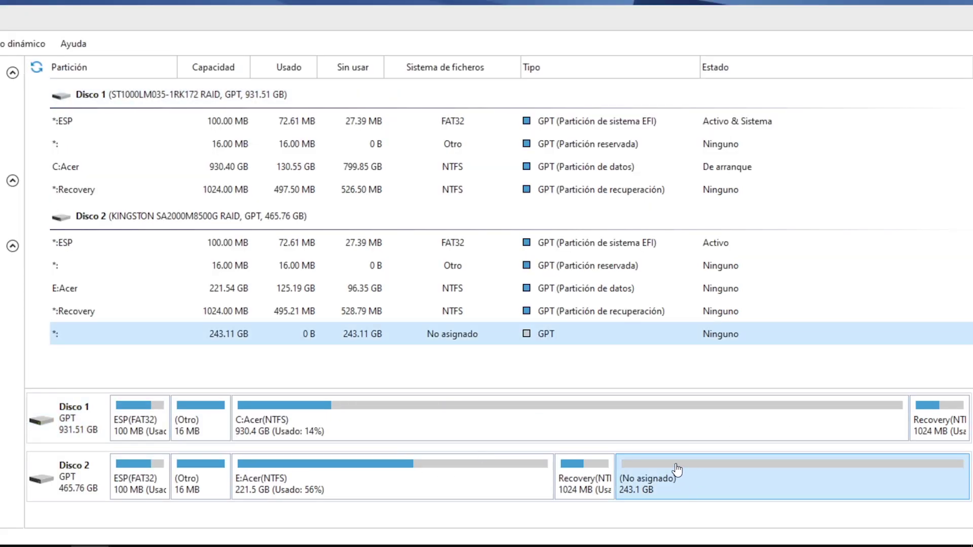
{"action": "left_click", "coordinate": [458, 478]}
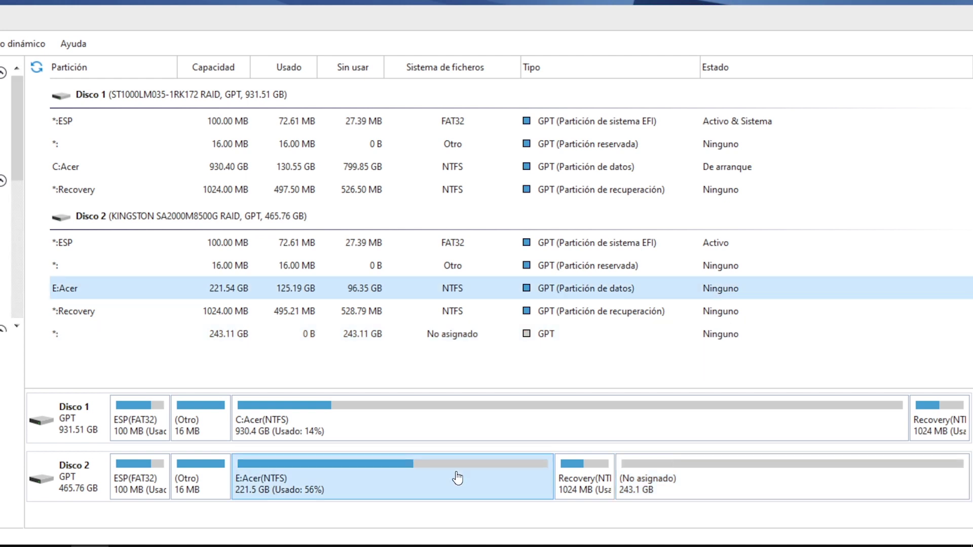
{"action": "right_click", "coordinate": [410, 482]}
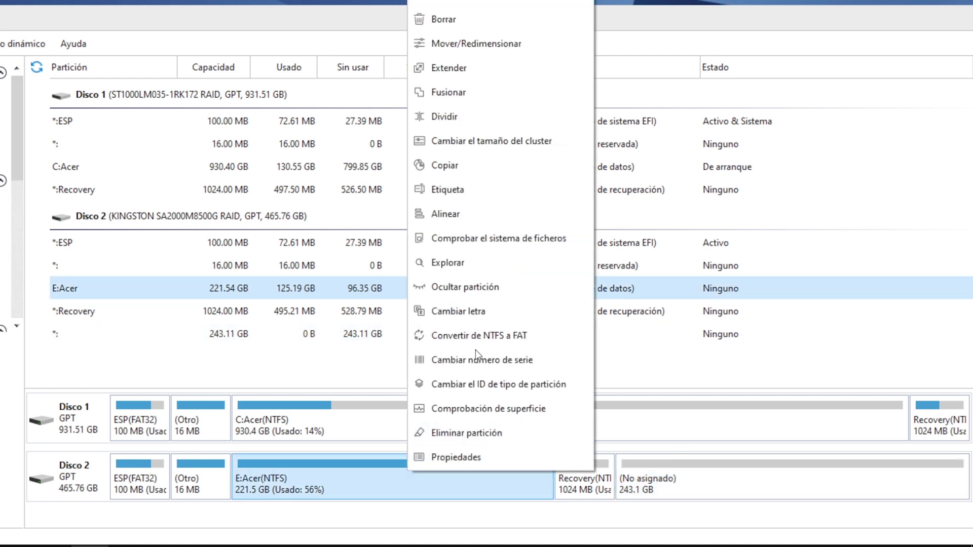
{"action": "left_click", "coordinate": [491, 74]}
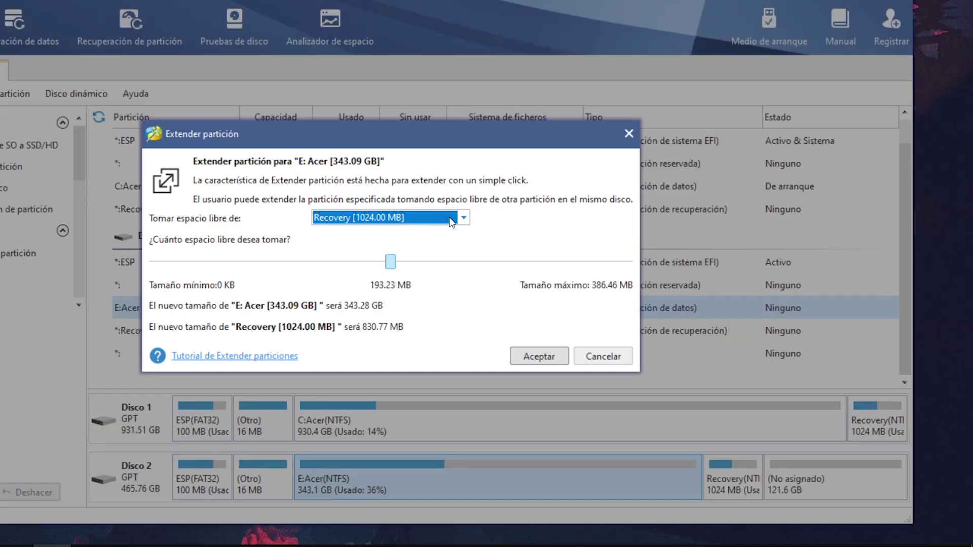
{"action": "left_click", "coordinate": [449, 217]}
{"action": "left_click", "coordinate": [439, 244]}
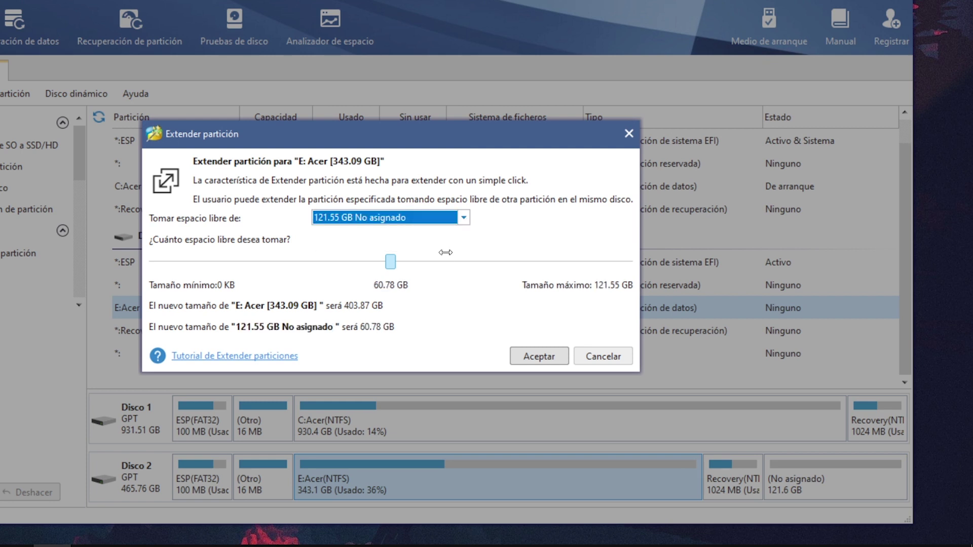
{"action": "left_click_drag", "start_coordinate": [397, 265], "coordinate": [396, 265]}
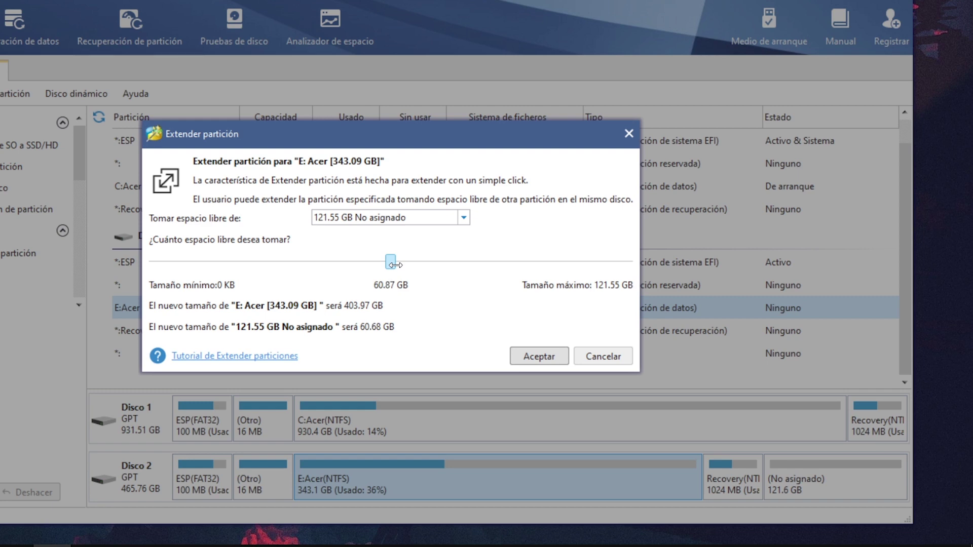
{"action": "left_click", "coordinate": [537, 355]}
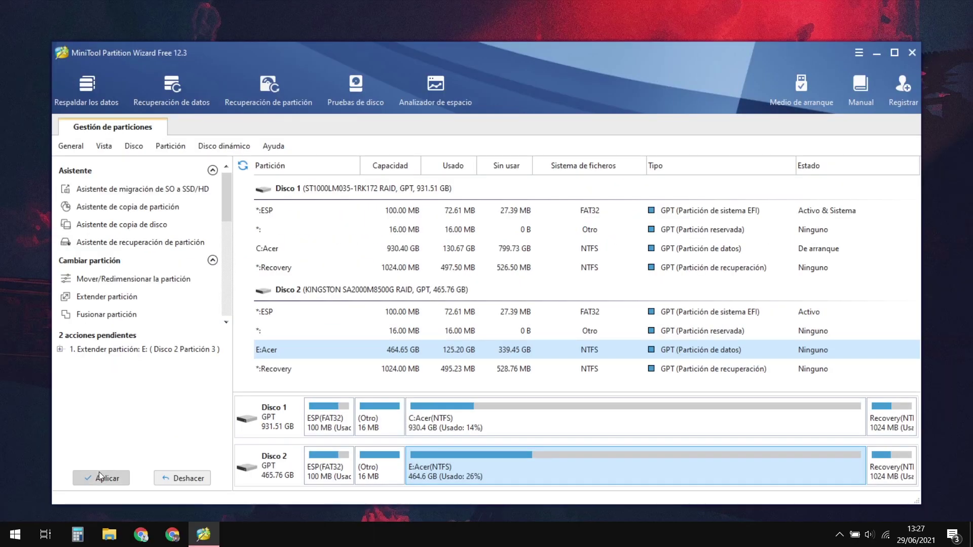
Apply the pending partition extension and close the completion message
{"action": "left_click", "coordinate": [100, 477]}
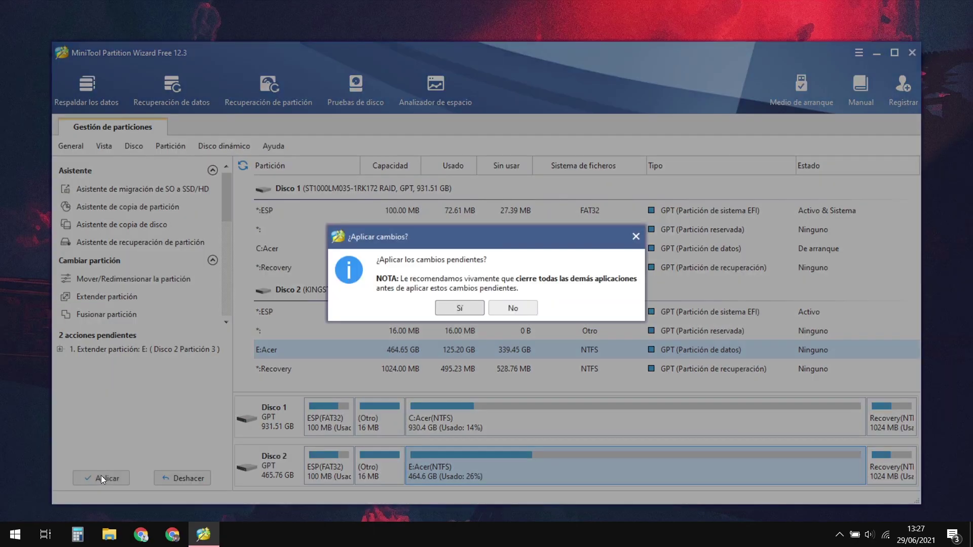
{"action": "left_click", "coordinate": [468, 309]}
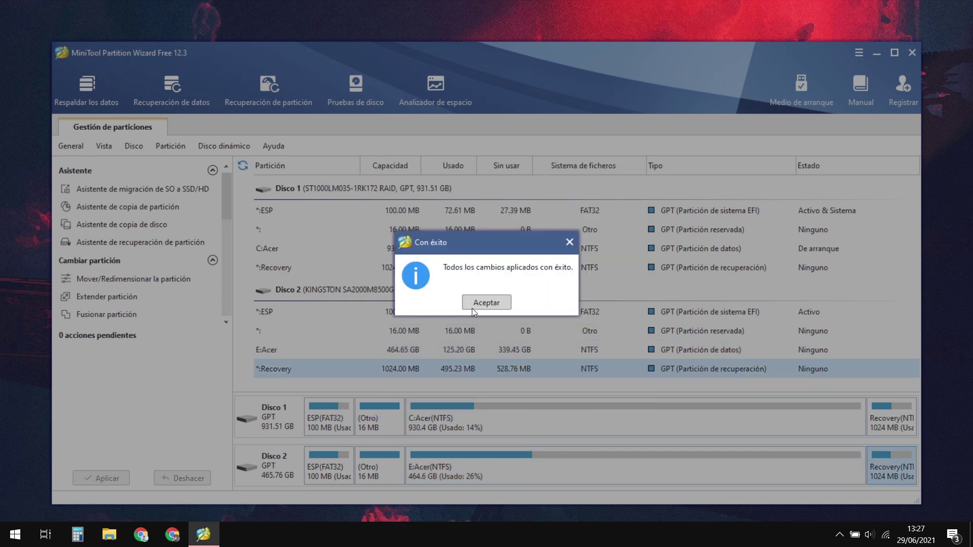
{"action": "left_click", "coordinate": [484, 303]}
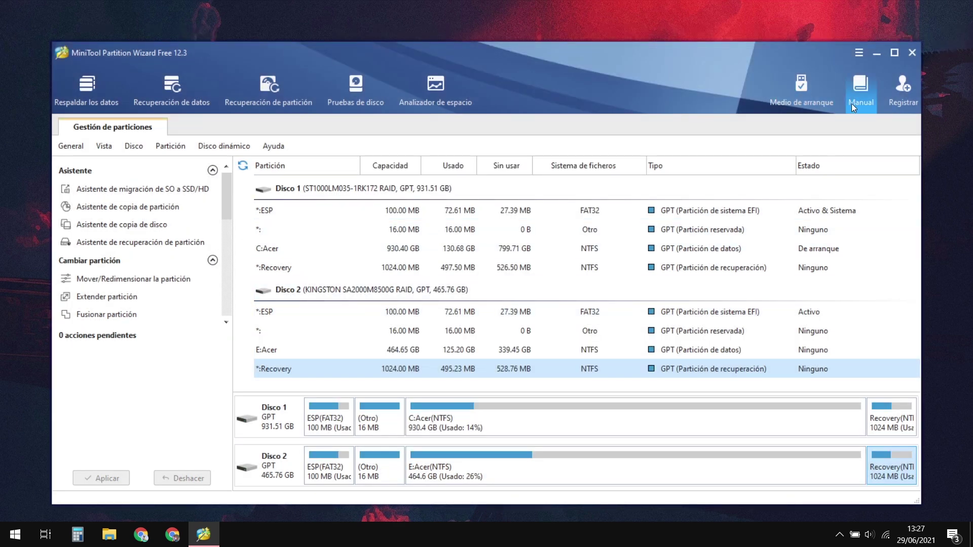